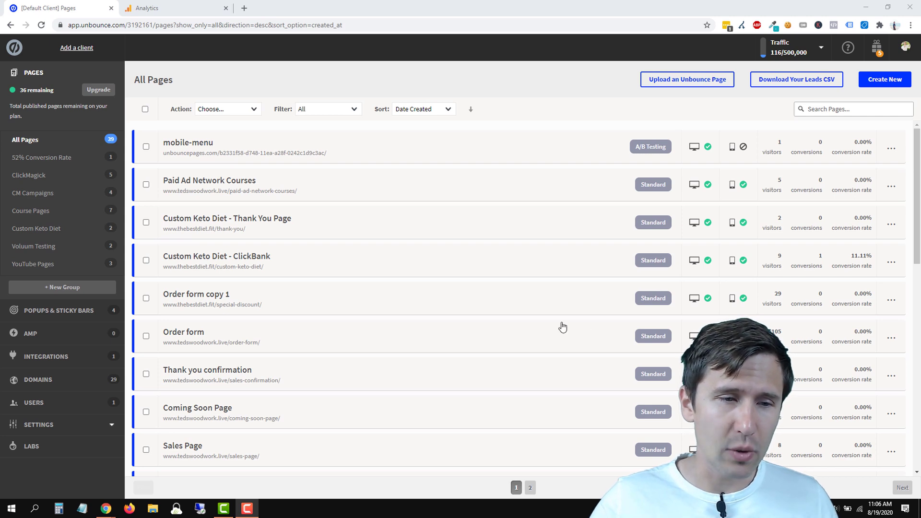
Open Settings > Script Manager and begin adding the first site-wide script
left_click(40, 424)
left_click(54, 445)
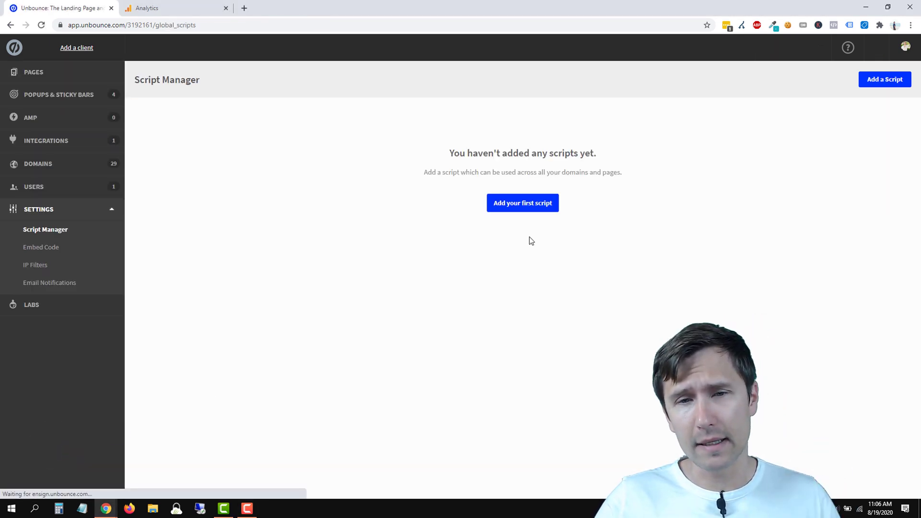
left_click(531, 205)
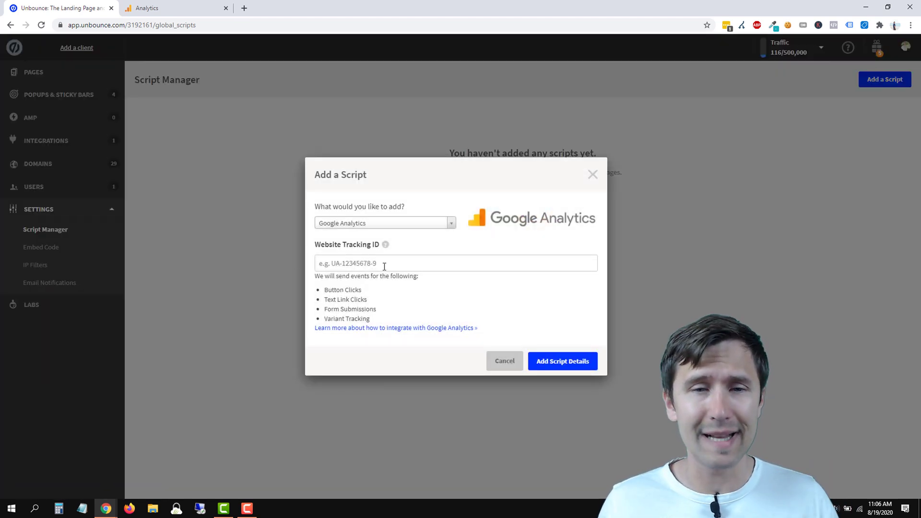
Copy the property's tracking ID from Analytics' Admin > Tracking Info > Tracking Code page
left_click(153, 6)
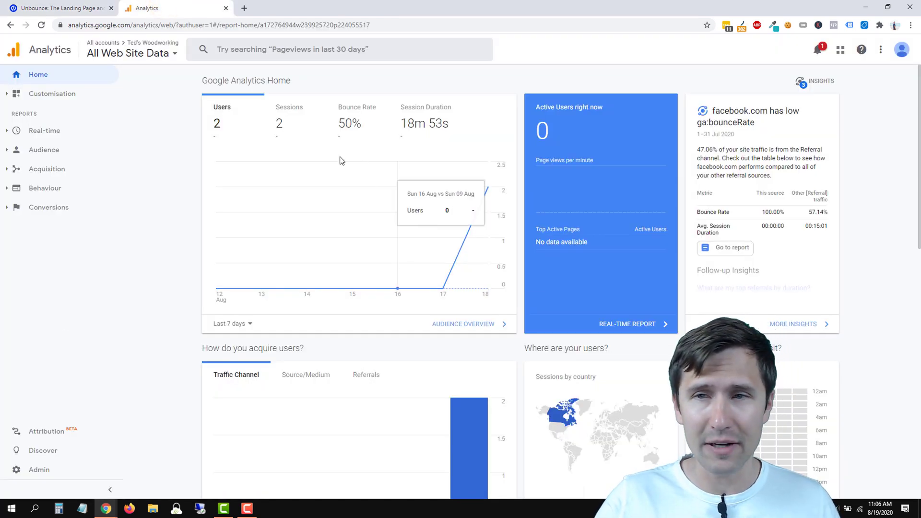
left_click(59, 472)
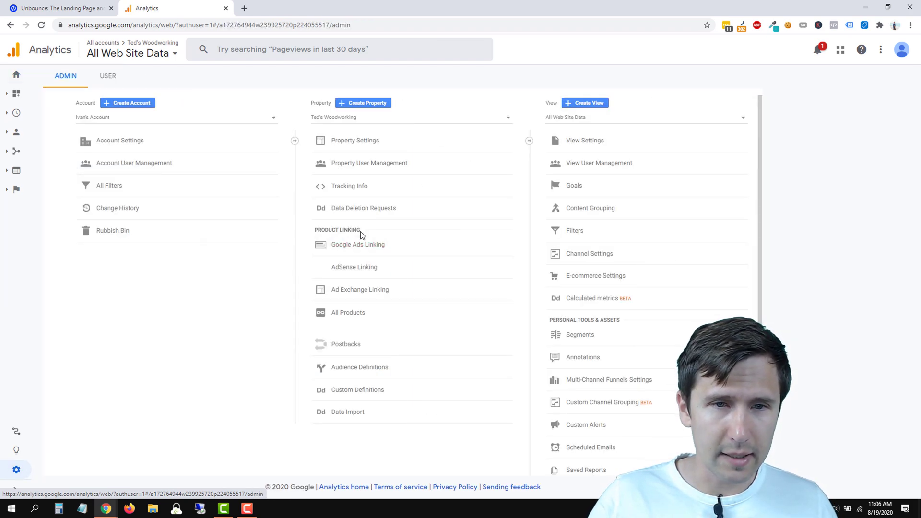
left_click(356, 186)
left_click(355, 204)
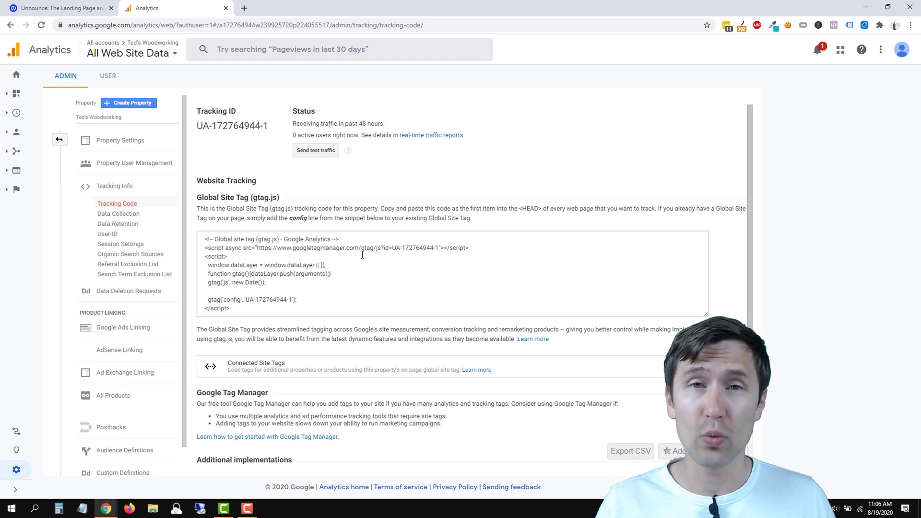
triple_click(240, 126)
right_click(229, 126)
left_click(245, 133)
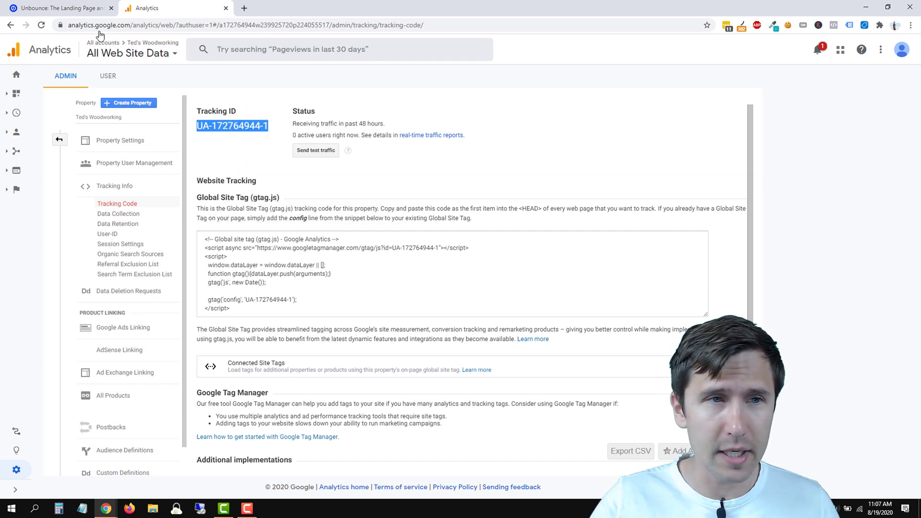
Return to Unbounce and paste into the Website Tracking ID field
left_click(72, 8)
left_click(353, 264)
right_click(353, 265)
Paste the tracking ID, keep Google Analytics as the script type, and create the script
left_click(374, 338)
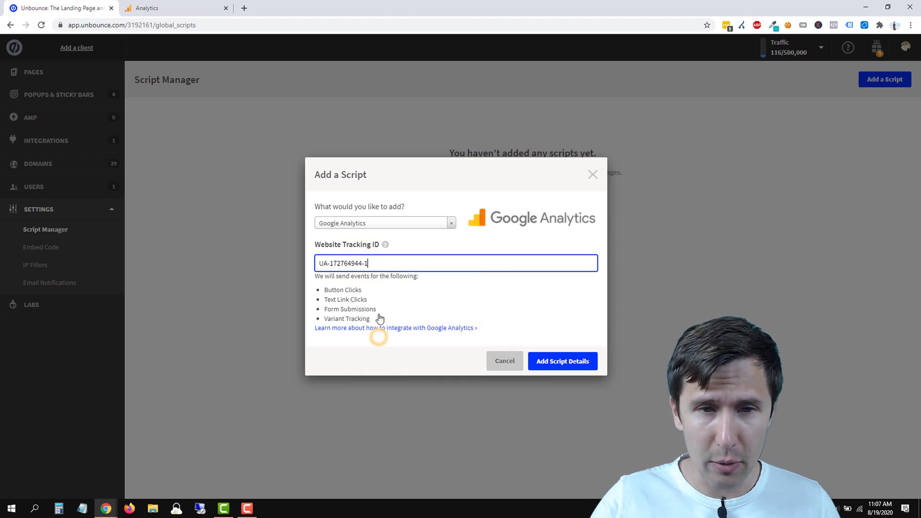
left_click(376, 225)
left_click(362, 236)
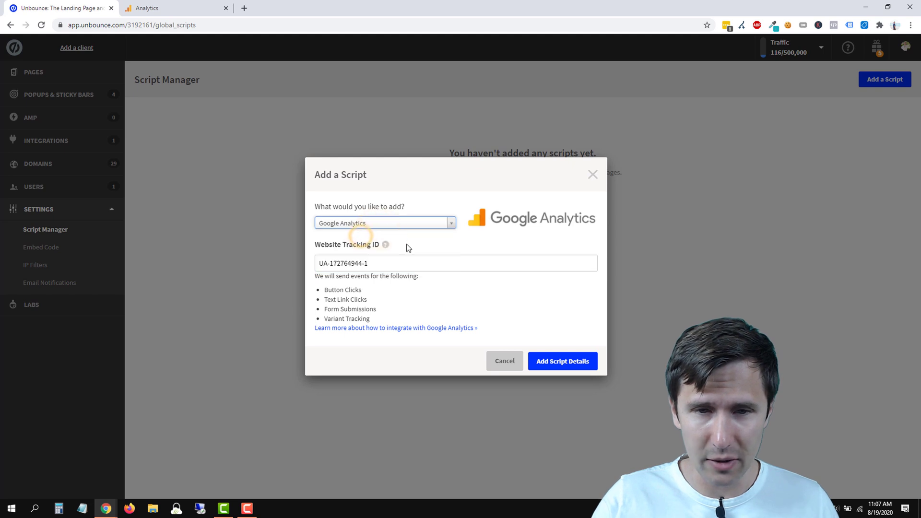
left_click(564, 362)
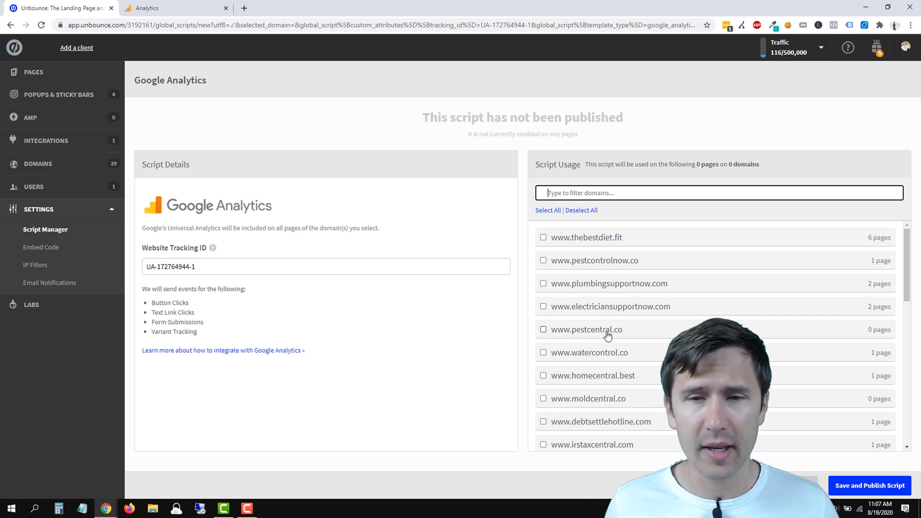
scroll(608, 346, "down", 5)
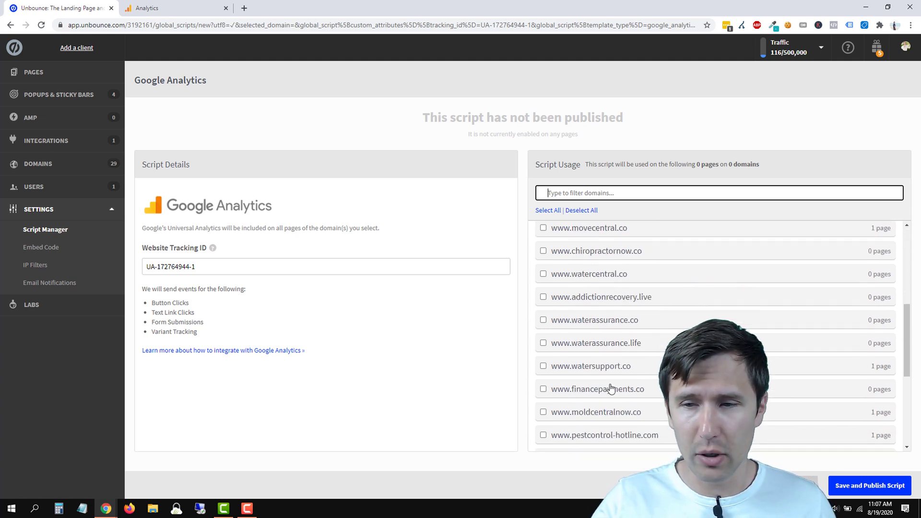
scroll(610, 387, "up", 3)
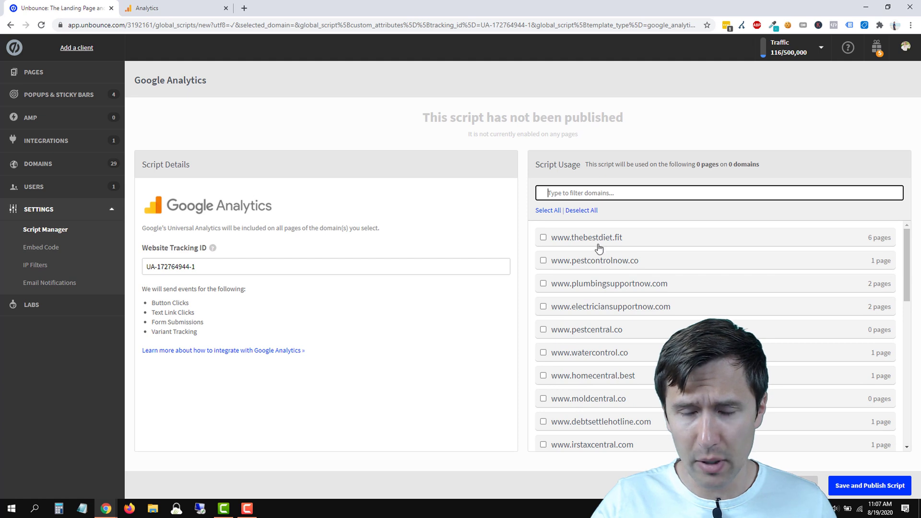
left_click(576, 239)
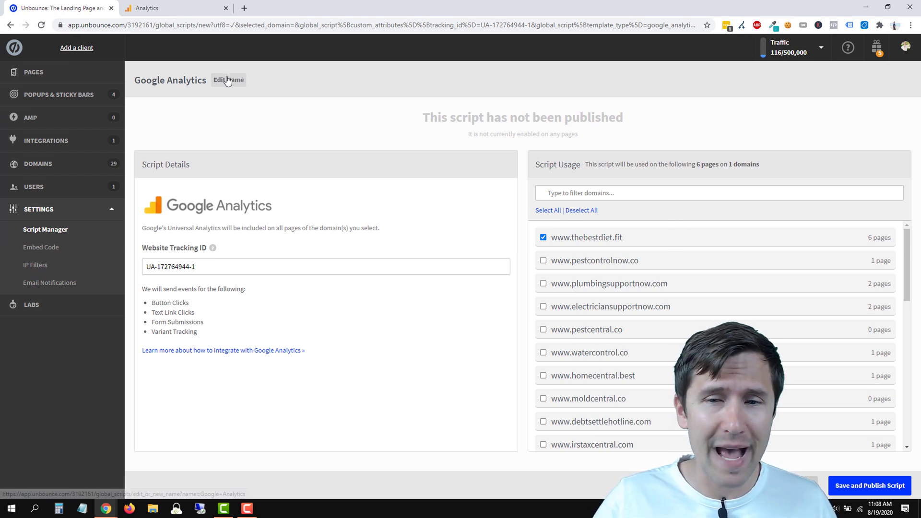
Rename the script to 'Google Analytics - Keto Diet', then save and publish it
left_click(228, 81)
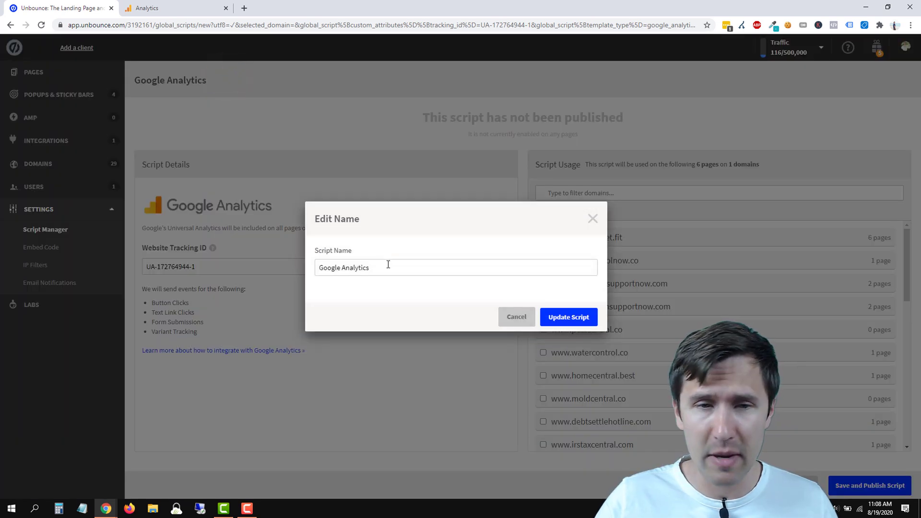
left_click(388, 267)
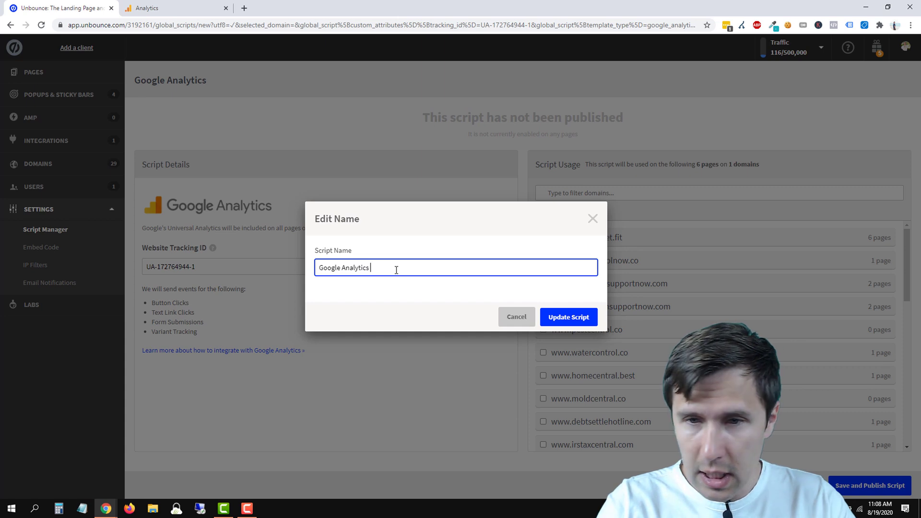
left_click(578, 317)
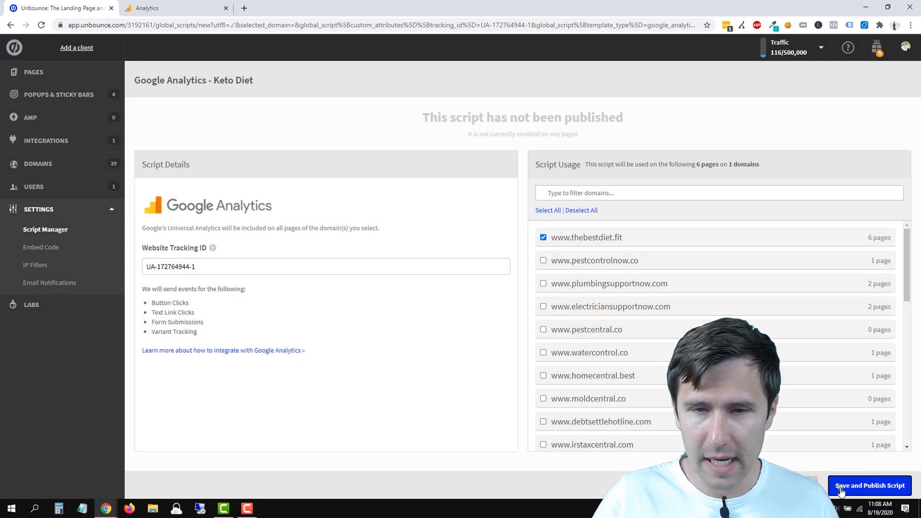
left_click(870, 486)
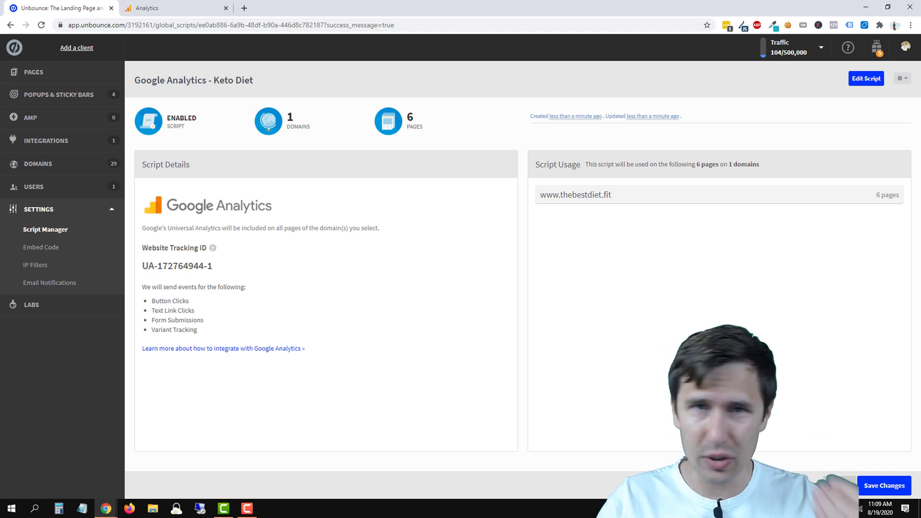
left_click(864, 79)
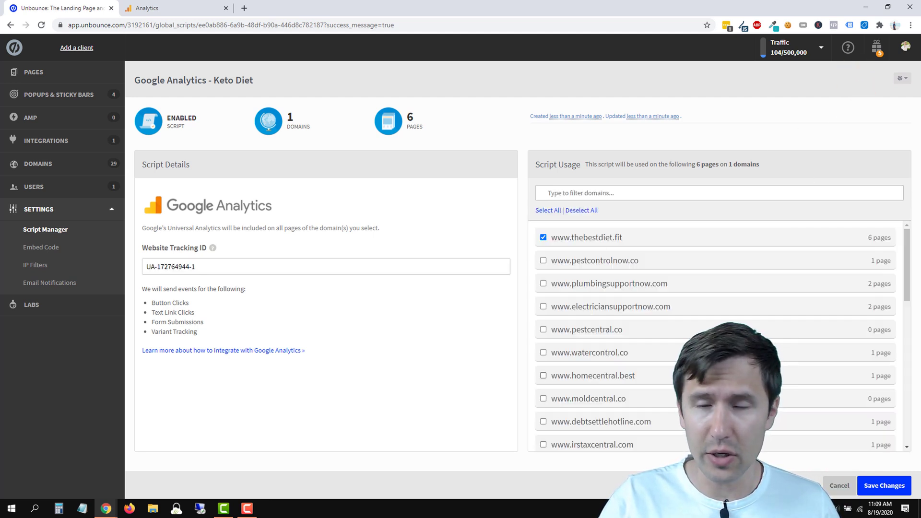
left_click(907, 81)
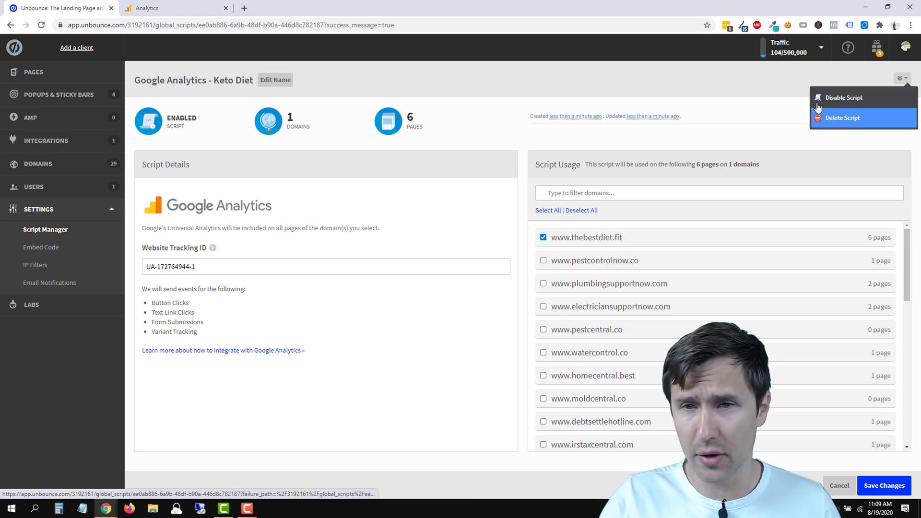
left_click(738, 92)
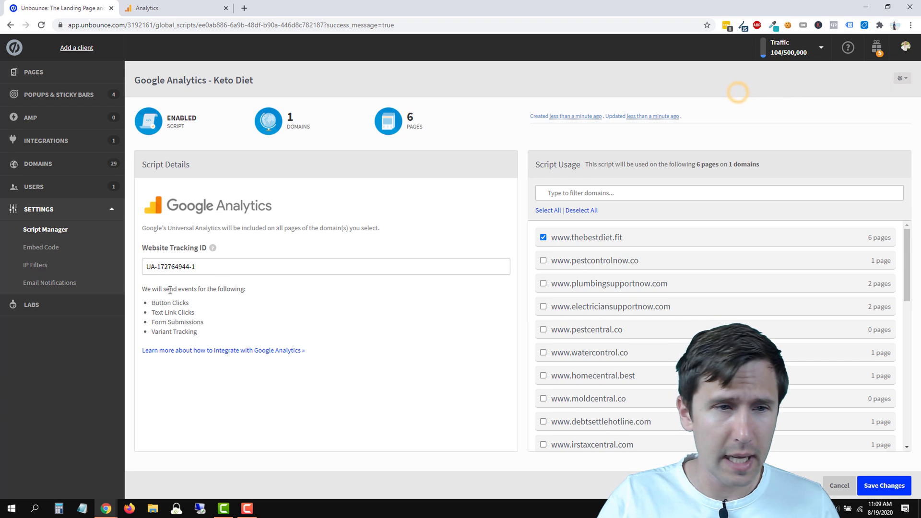
left_click(53, 233)
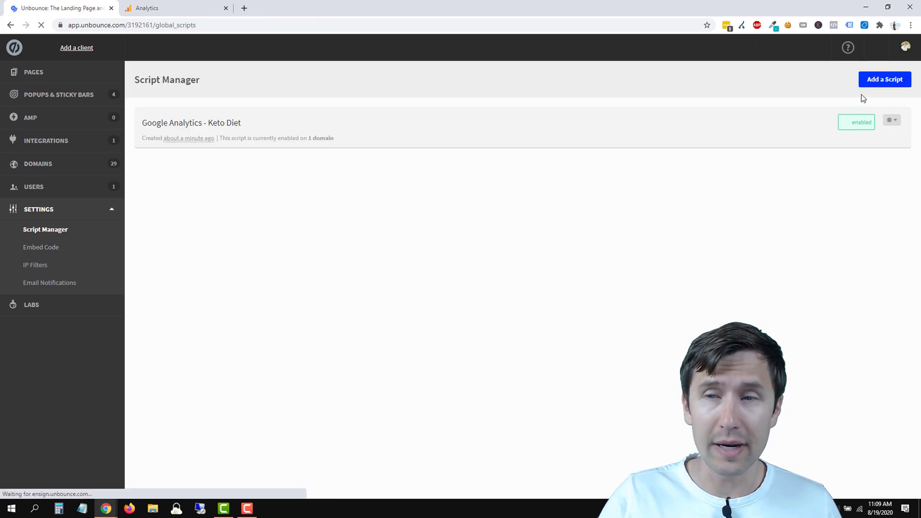
left_click(893, 122)
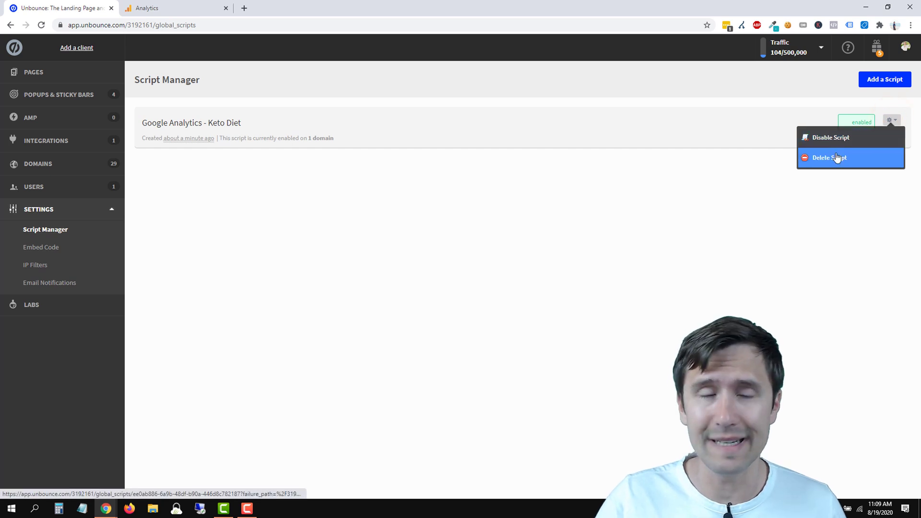
left_click(404, 227)
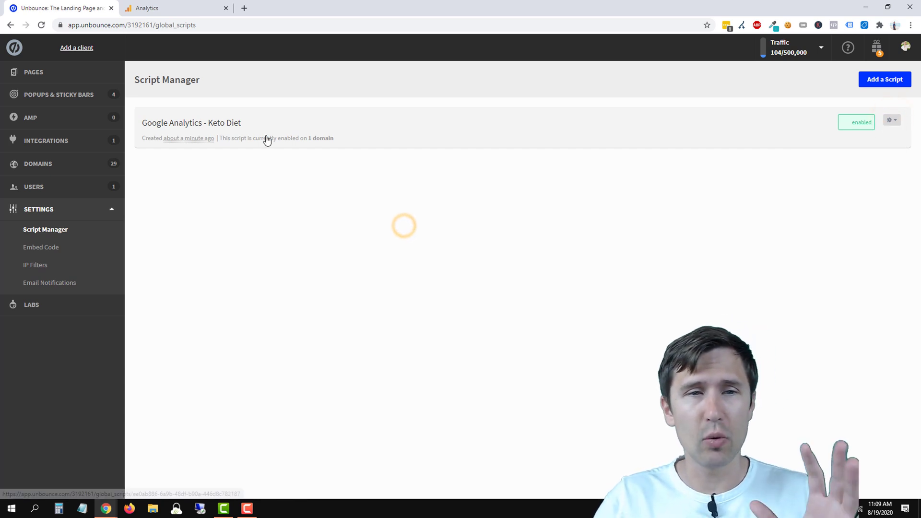
left_click(209, 124)
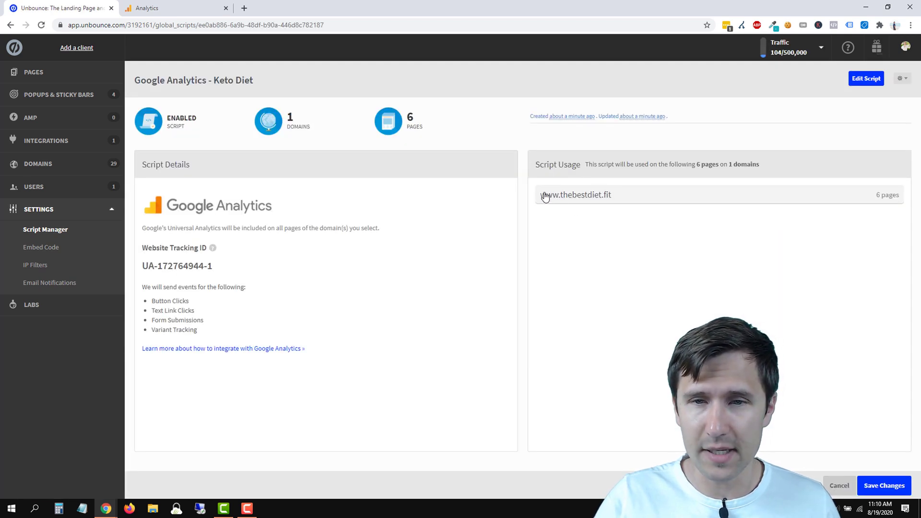
left_click(60, 81)
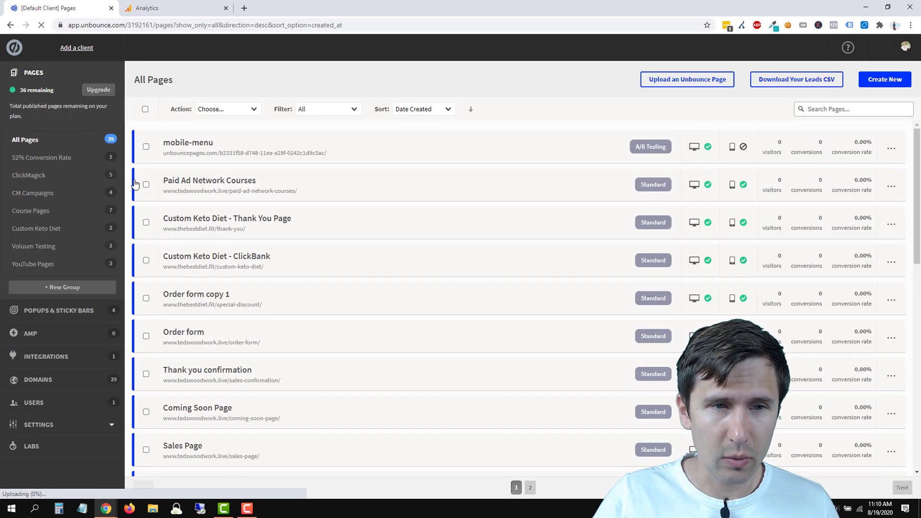
Open the Custom Keto Diet - Thank You Page's live URL in a new tab, then return to Analytics
left_click(189, 222)
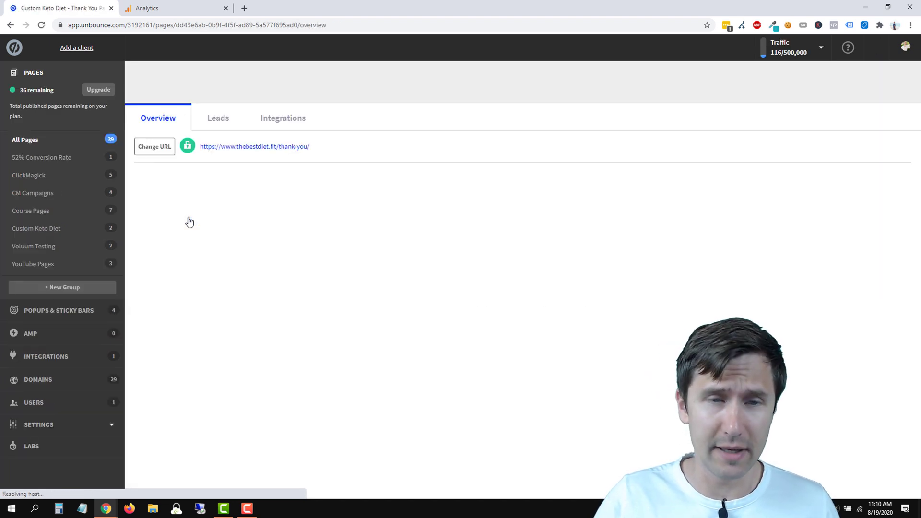
right_click(260, 152)
left_click(265, 156)
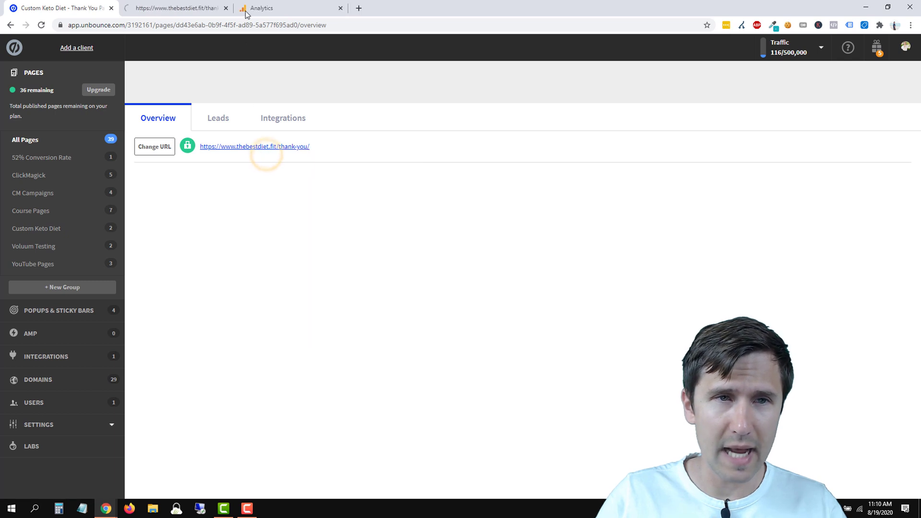
left_click(283, 5)
Verify the Tracking Code status line reports 1 active user right now
left_click(281, 168)
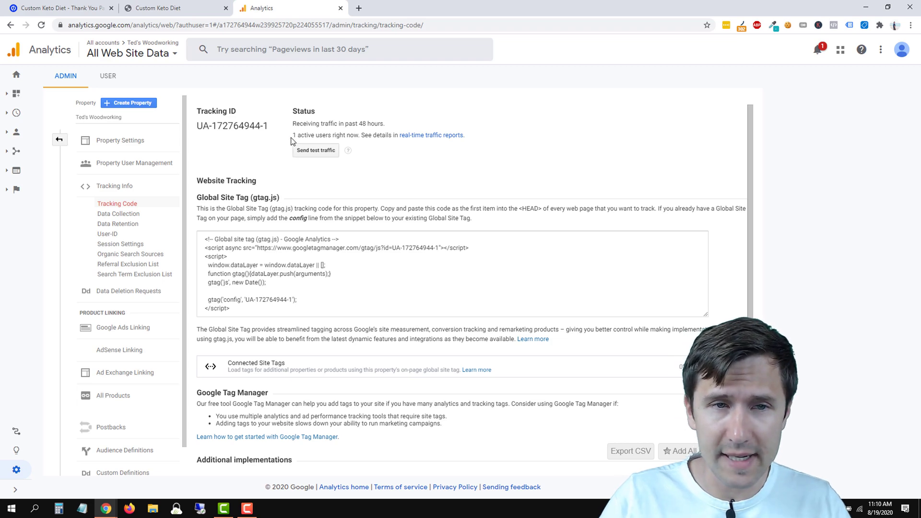
left_click_drag(291, 139, 359, 138)
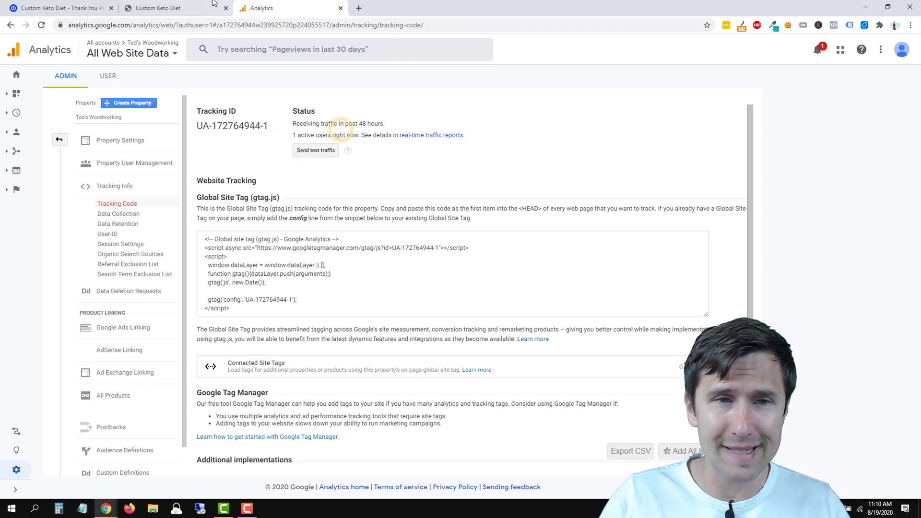
Open the live thank-you page's source and note the tracking ID's number in Analytics
key("ctrl+shift+Tab")
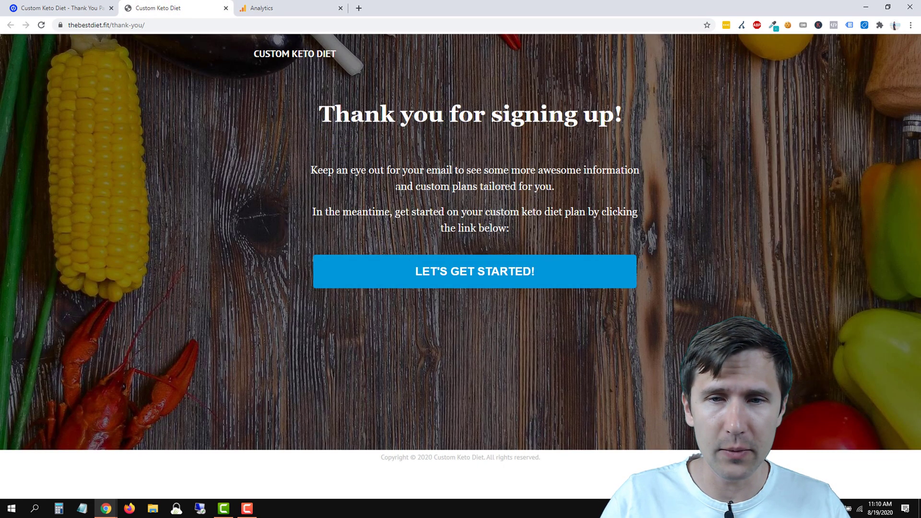
right_click(723, 203)
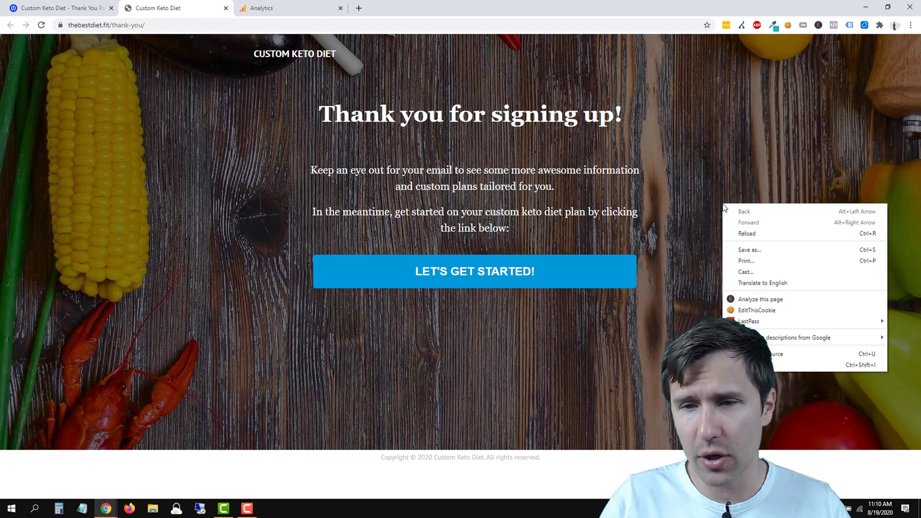
left_click(768, 354)
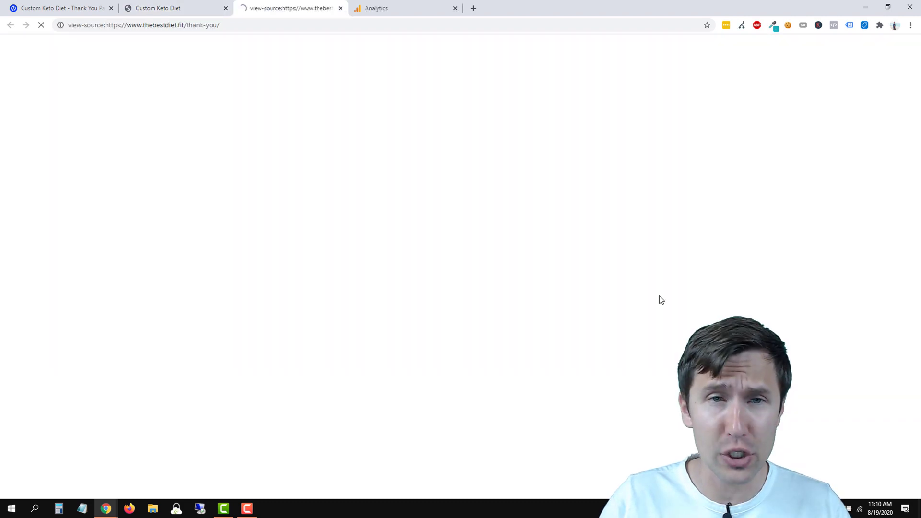
left_click(395, 4)
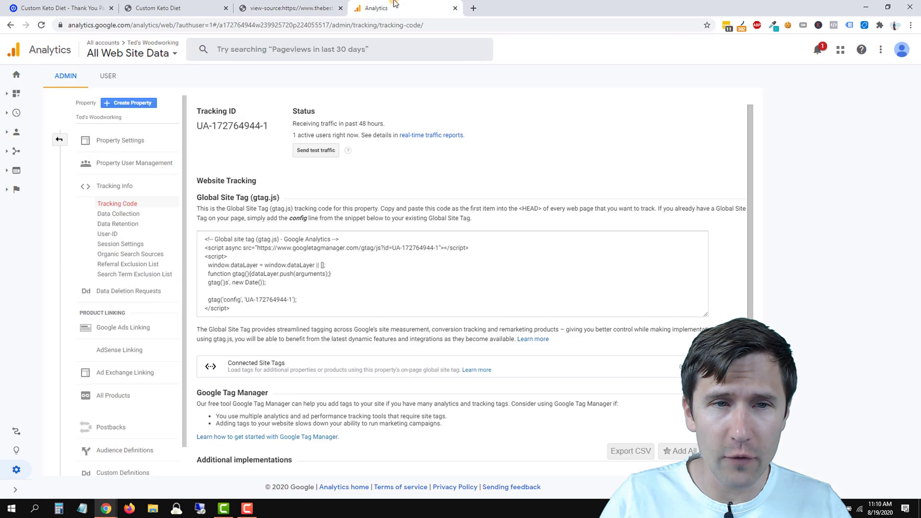
double_click(259, 124)
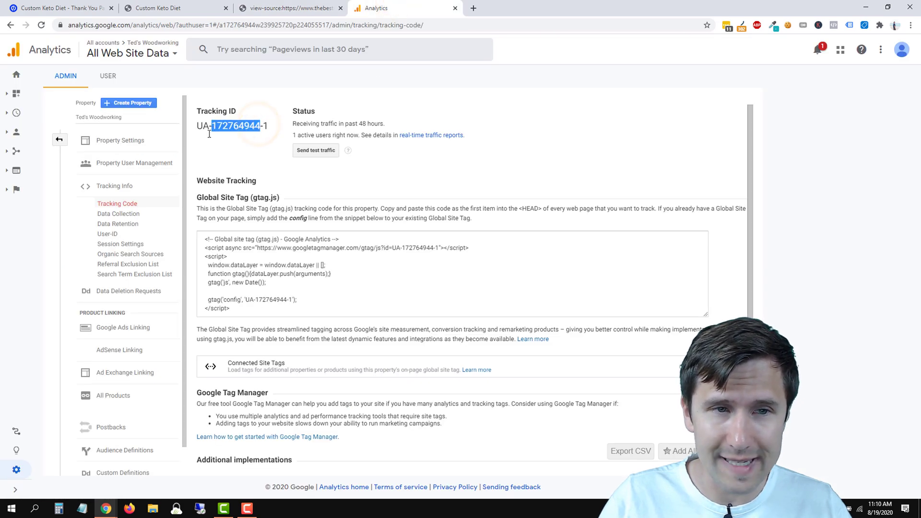
left_click(320, 8)
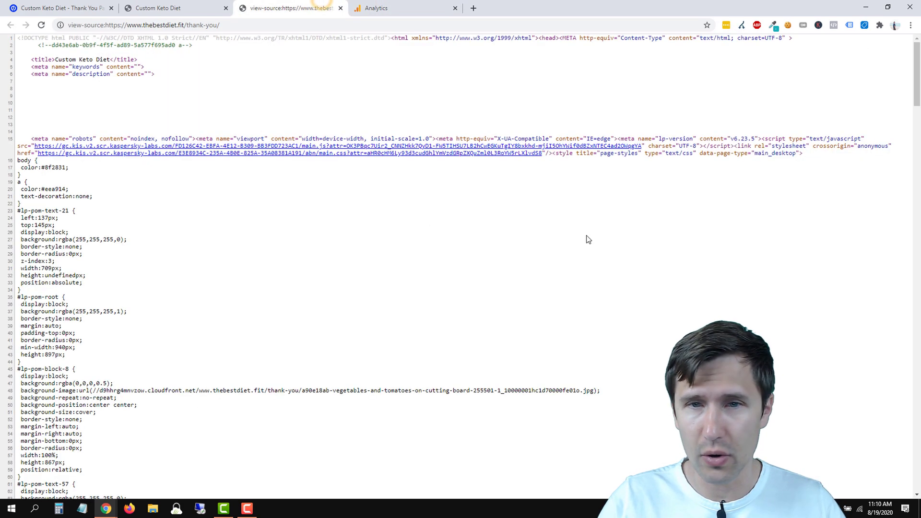
Search the source for '172', highlight the UA-172764944 tracking ID, and close the source tab
key("ctrl+f")
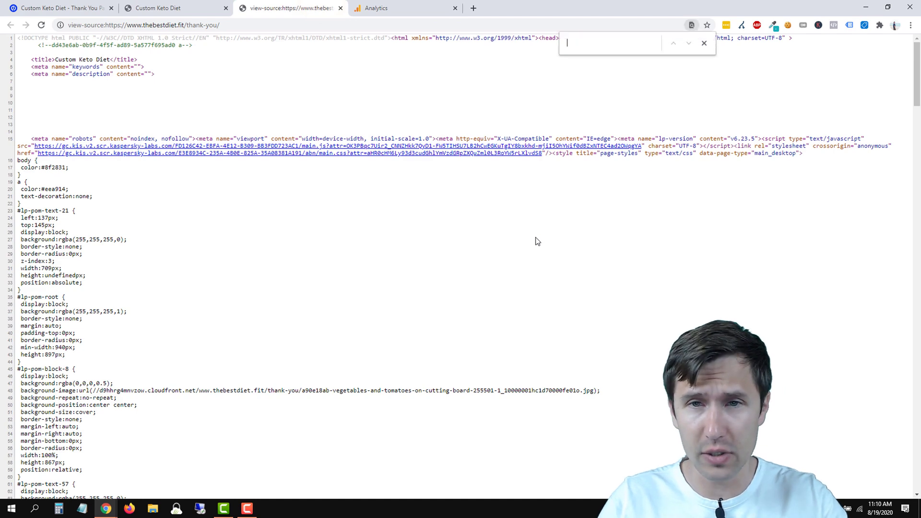
left_click(376, 8)
left_click(293, 9)
type("172")
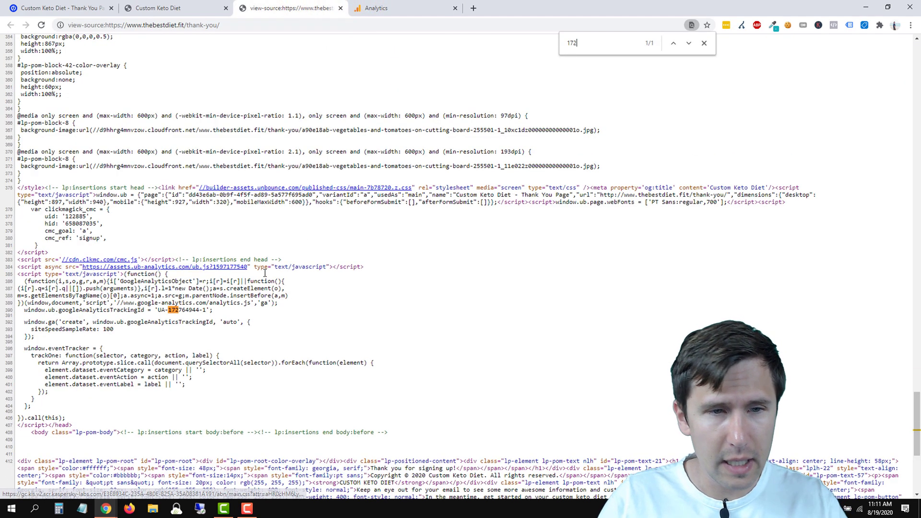
left_click_drag(159, 310, 204, 311)
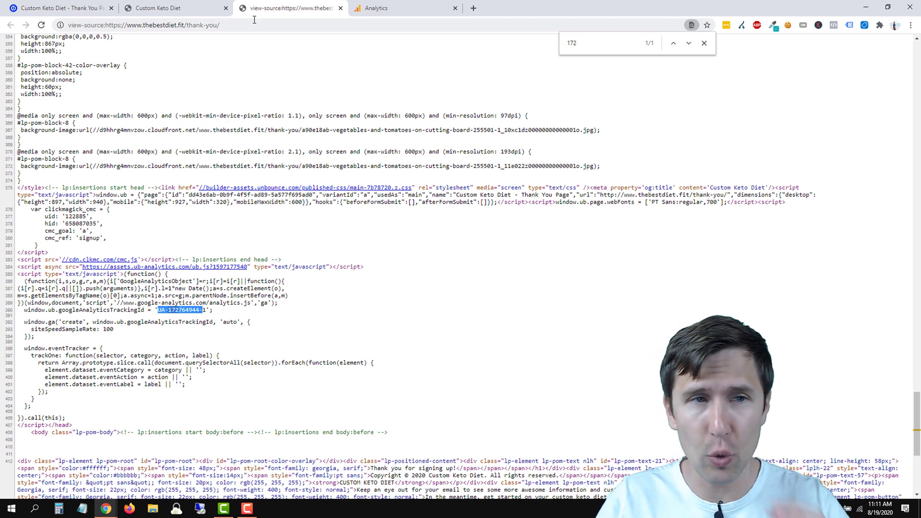
left_click(341, 9)
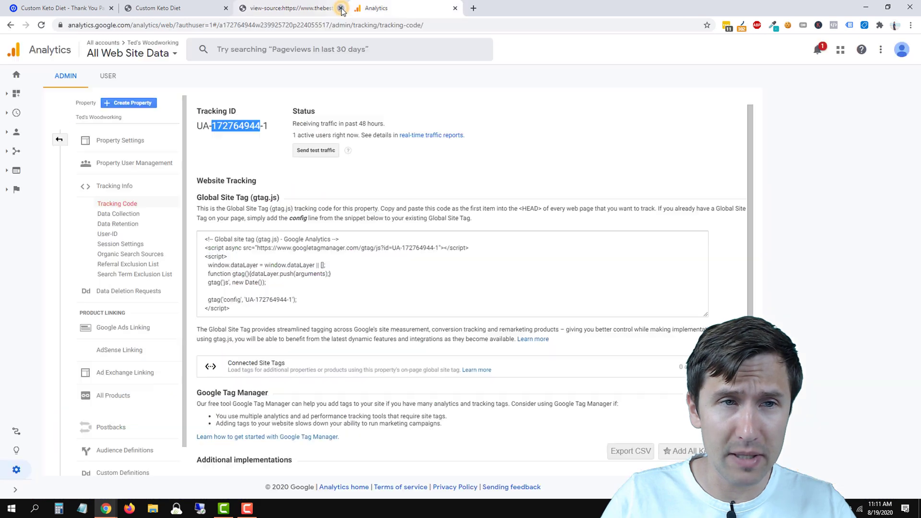
Edit variant A of the Custom Keto Diet - Thank You Page in the Unbounce Builder
left_click(186, 5)
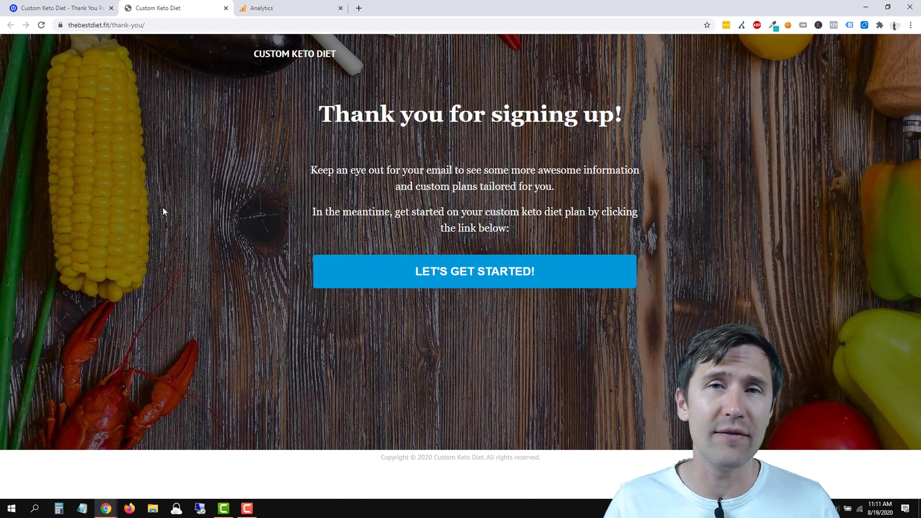
left_click(68, 8)
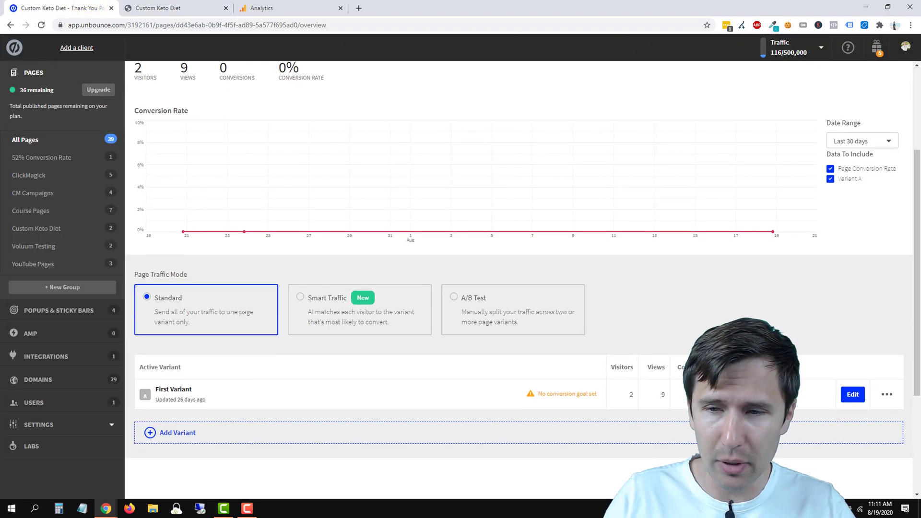
left_click(851, 395)
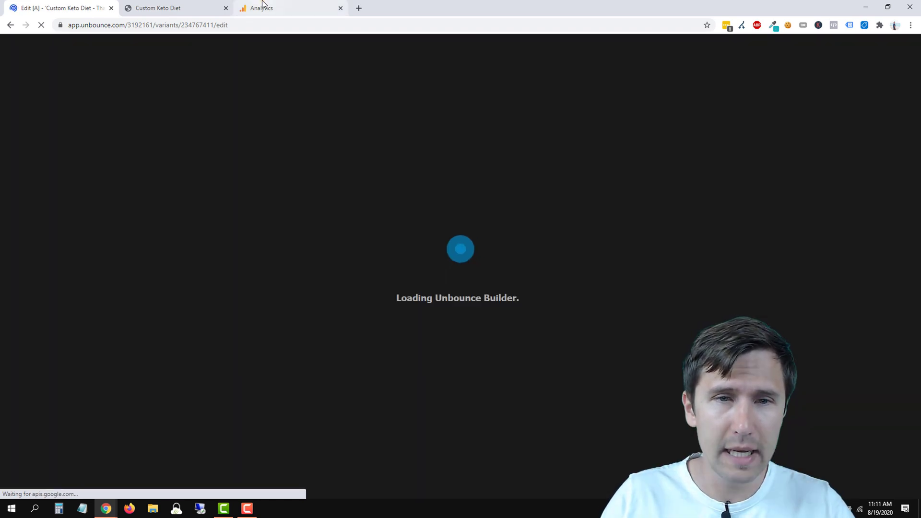
Copy the gtag.js snippet meant for the HEAD from Analytics, then return to the Unbounce editor
left_click(262, 8)
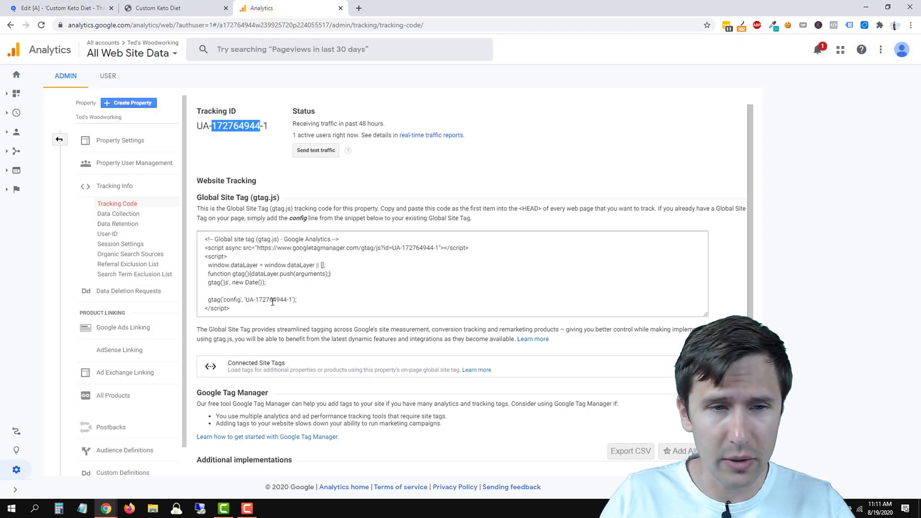
double_click(531, 208)
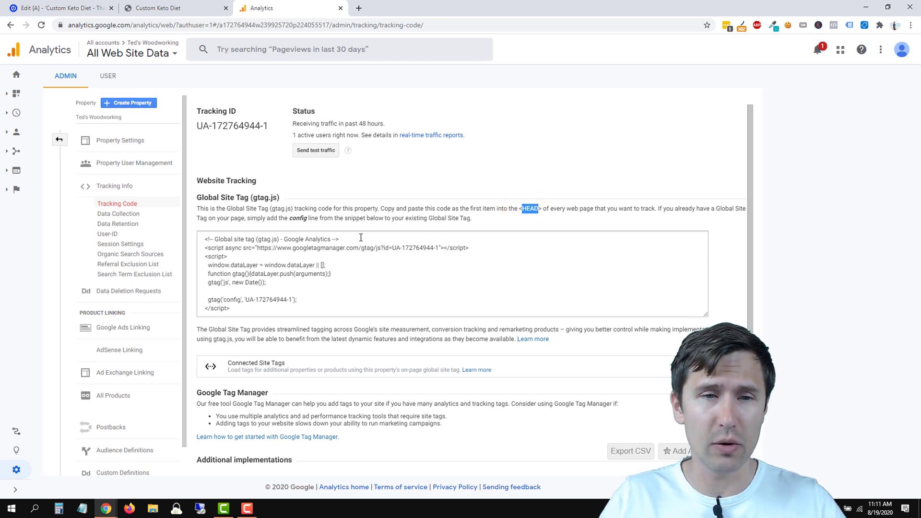
left_click(247, 311)
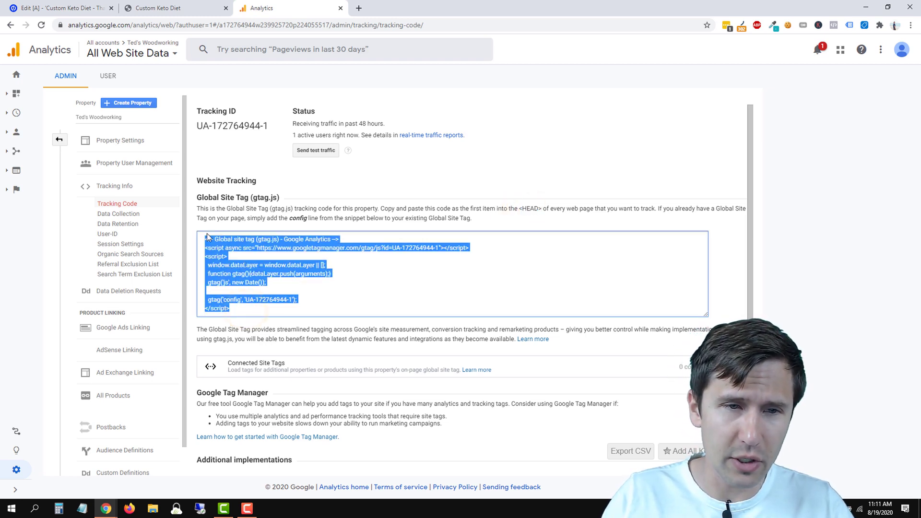
right_click(224, 250)
left_click(224, 252)
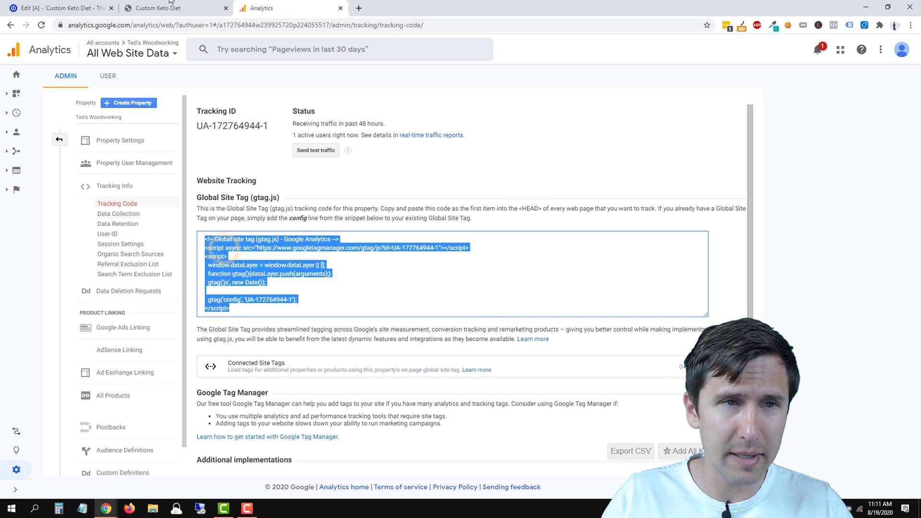
left_click(159, 8)
left_click(89, 4)
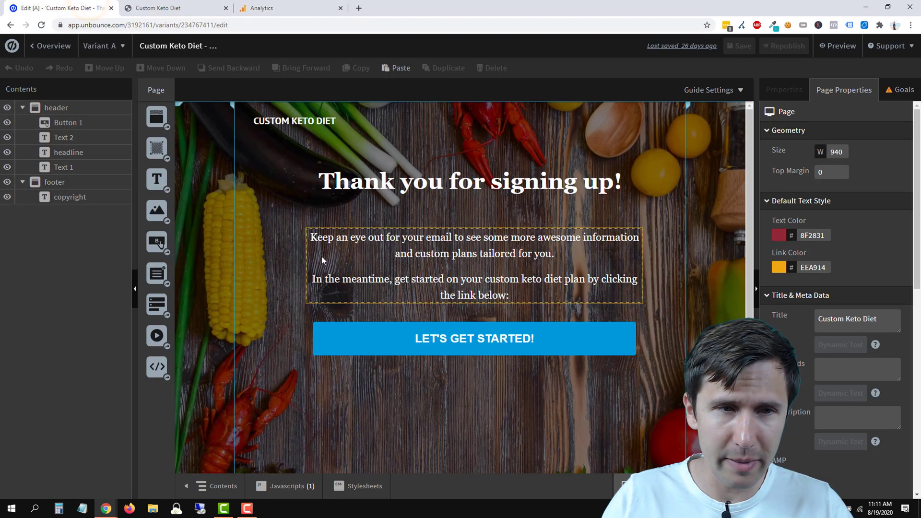
Add a new page JavaScript containing the pasted gtag snippet
left_click(136, 293)
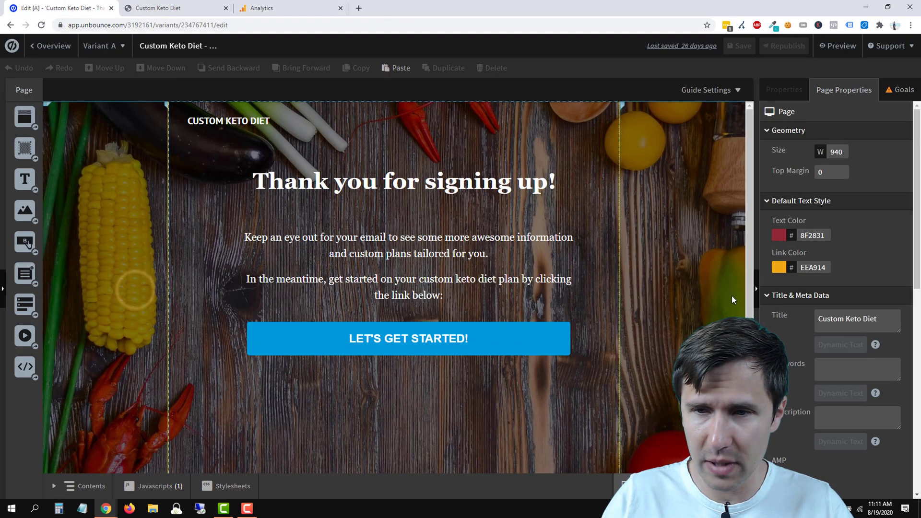
left_click(755, 293)
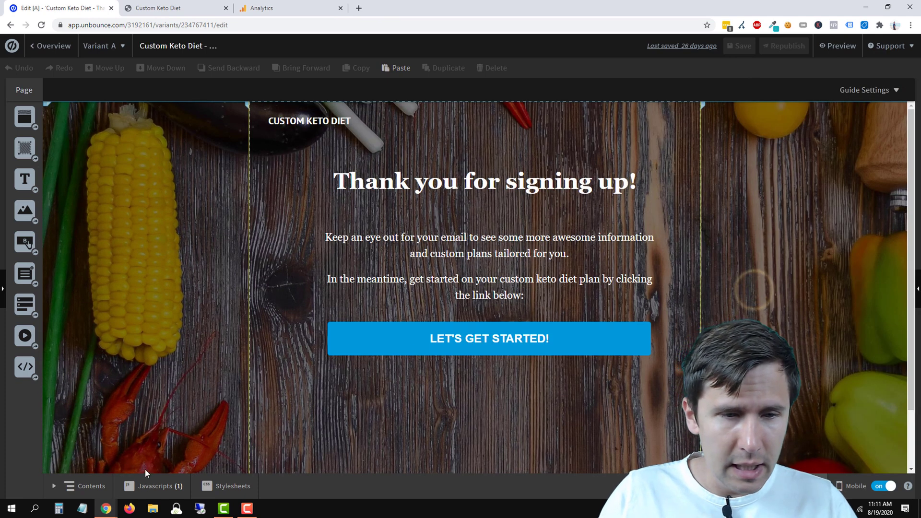
left_click(154, 486)
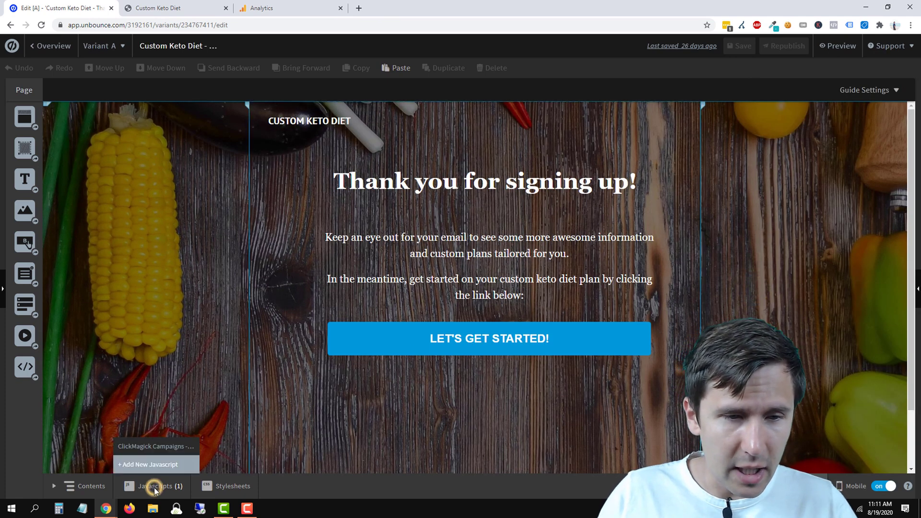
left_click(149, 464)
right_click(179, 174)
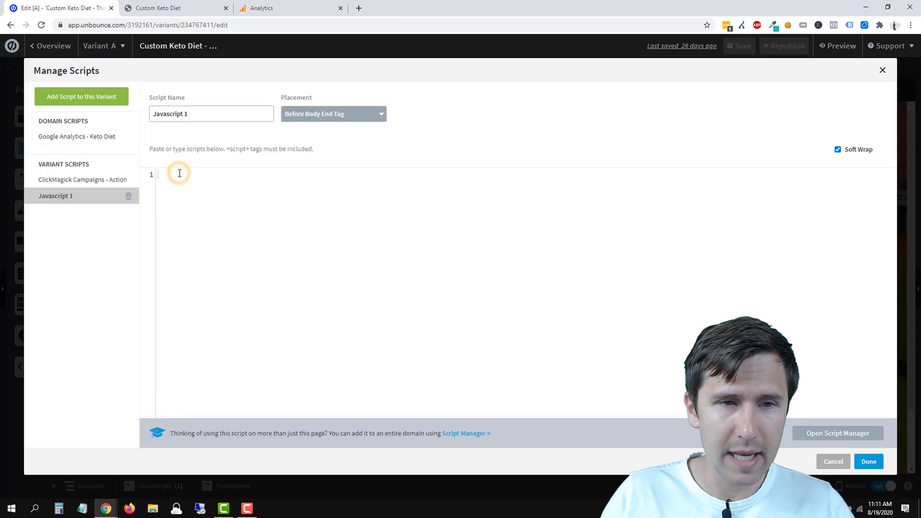
left_click(210, 248)
Name the script 'Google Analytics - Keto Diet' and set its placement to Head
left_click_drag(199, 113, 153, 114)
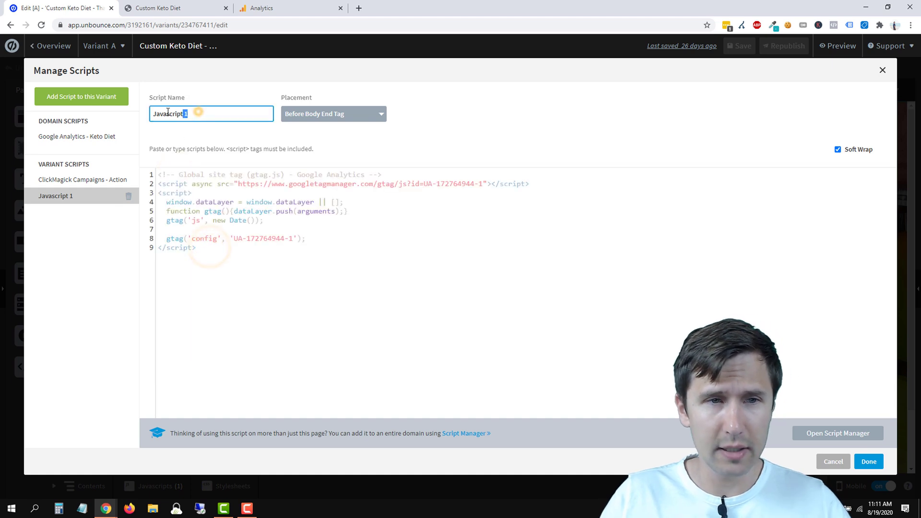
type("Google A")
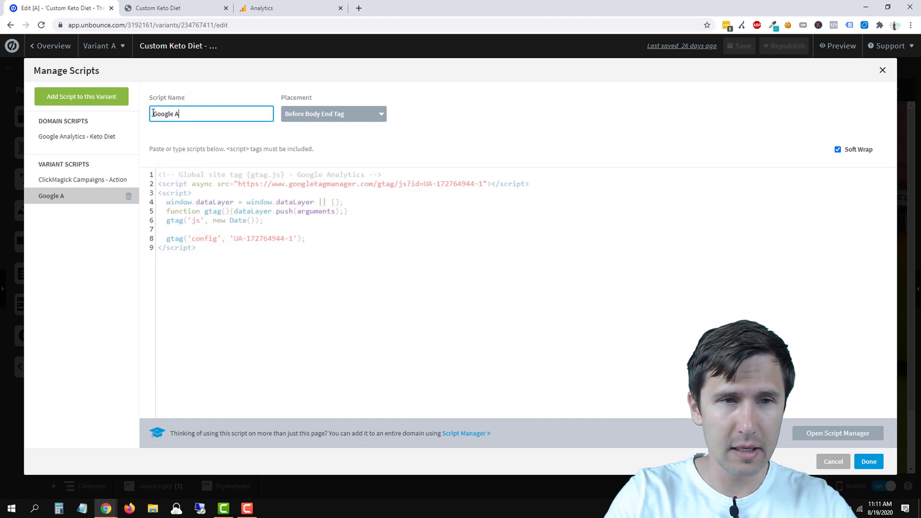
type("nalytics -")
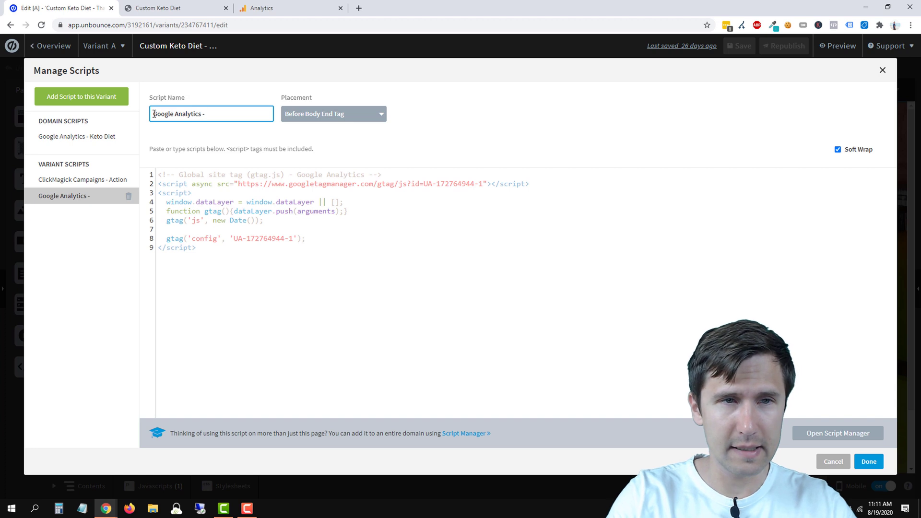
type(" Keto Diet")
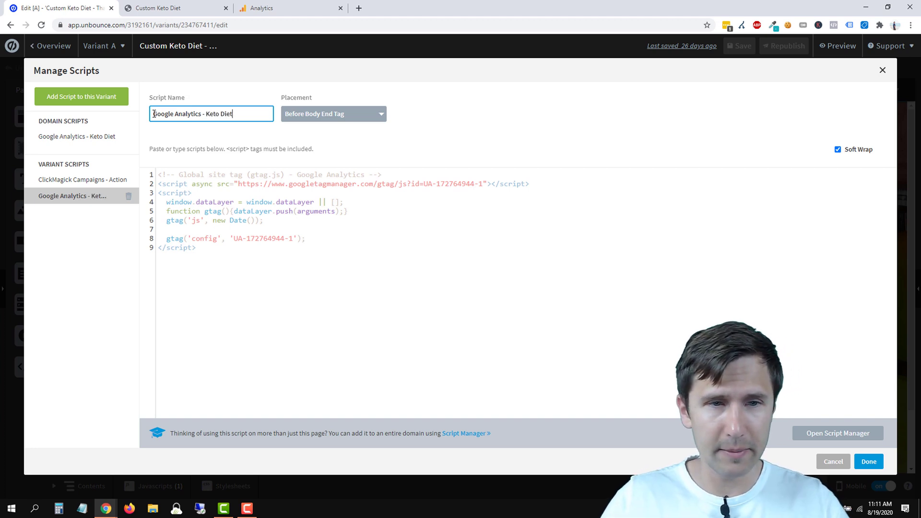
left_click(342, 114)
left_click(317, 163)
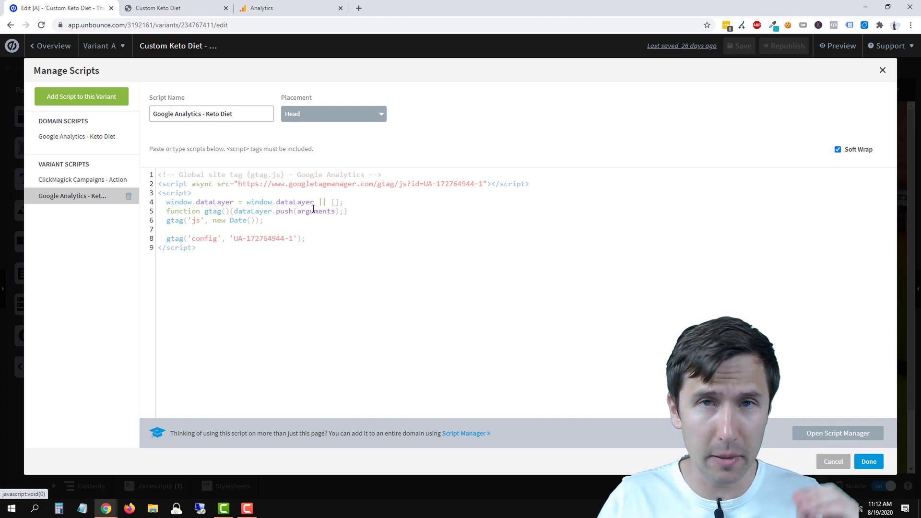
Confirm the new script, then recheck the Google Analytics tracking code before returning to the editor
left_click(869, 461)
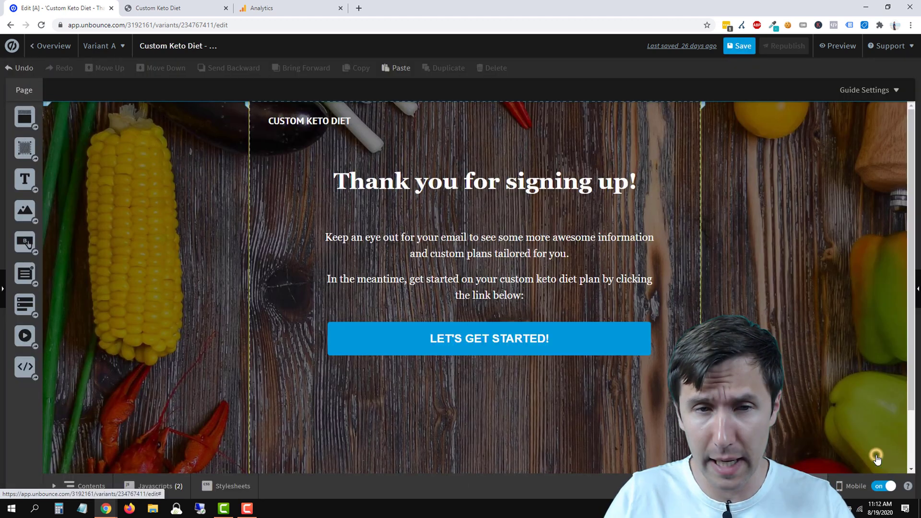
left_click(284, 4)
scroll(332, 336, "down", 1)
scroll(340, 347, "up", 1)
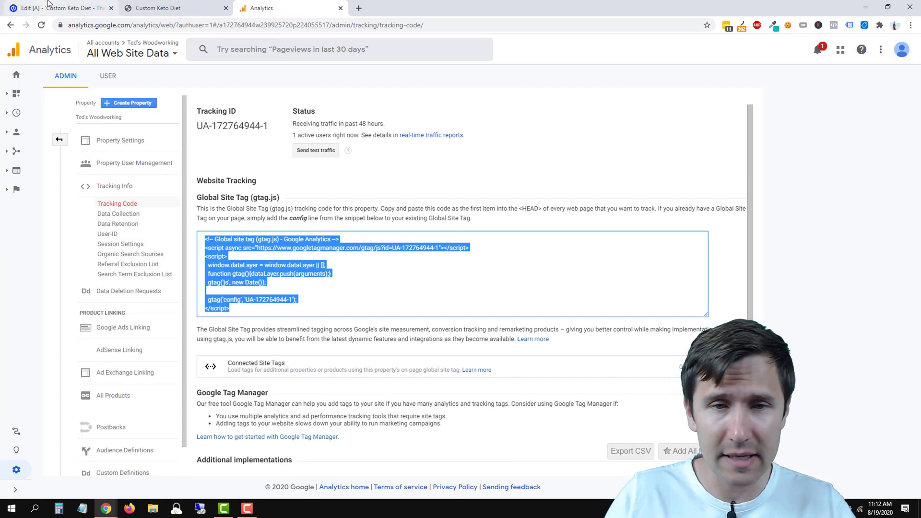
left_click(63, 8)
left_click(734, 47)
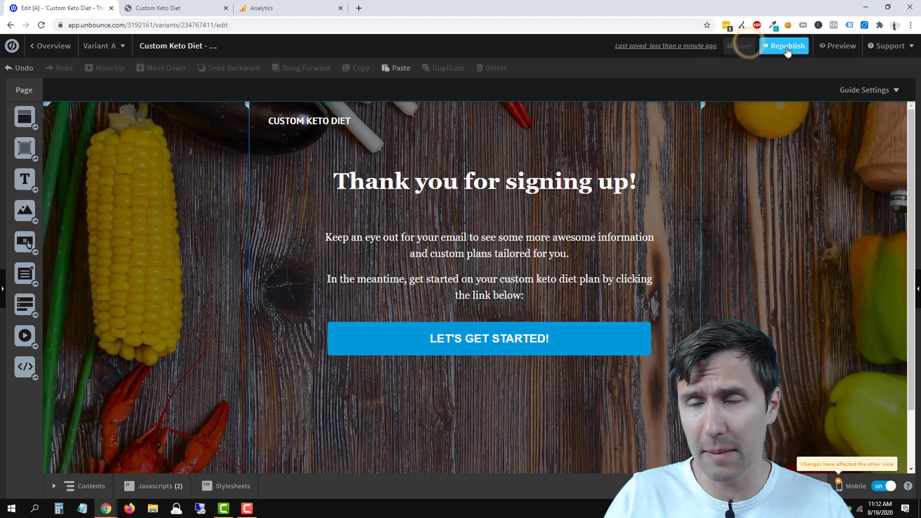
left_click(785, 46)
left_click(558, 386)
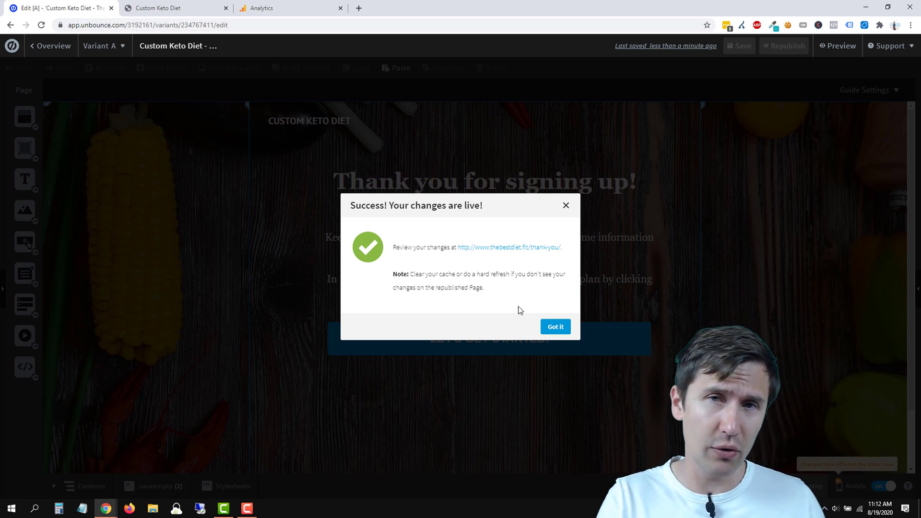
left_click(555, 325)
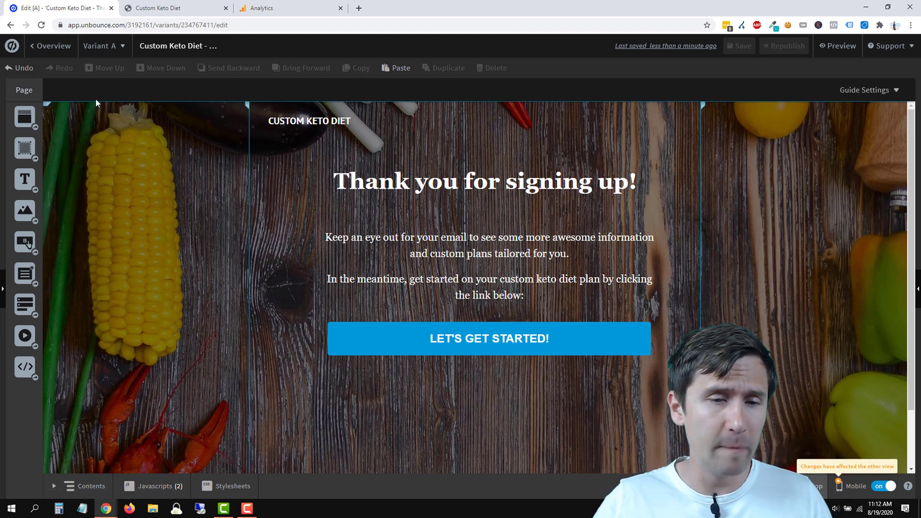
left_click(155, 486)
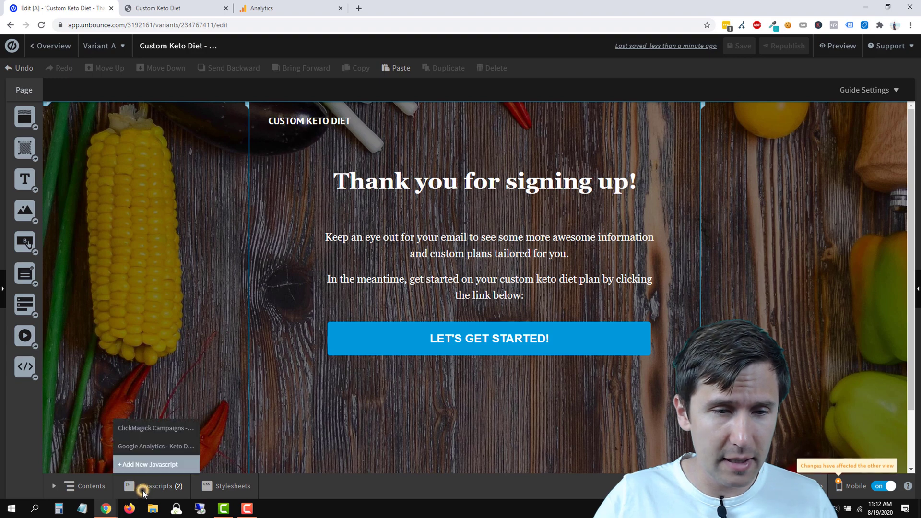
left_click(143, 446)
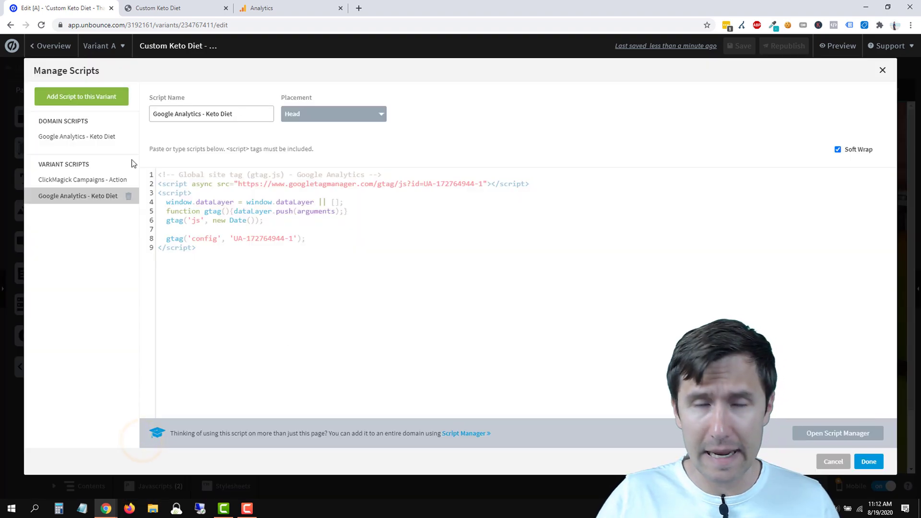
left_click(833, 462)
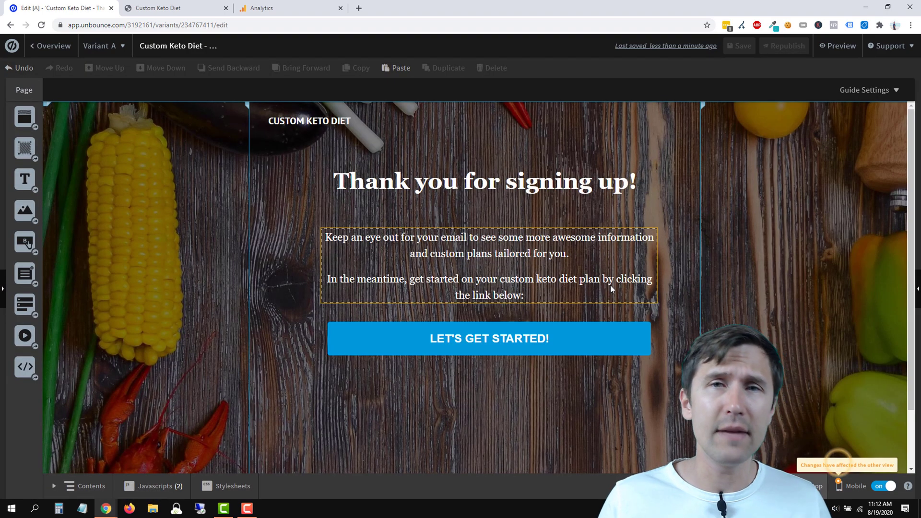